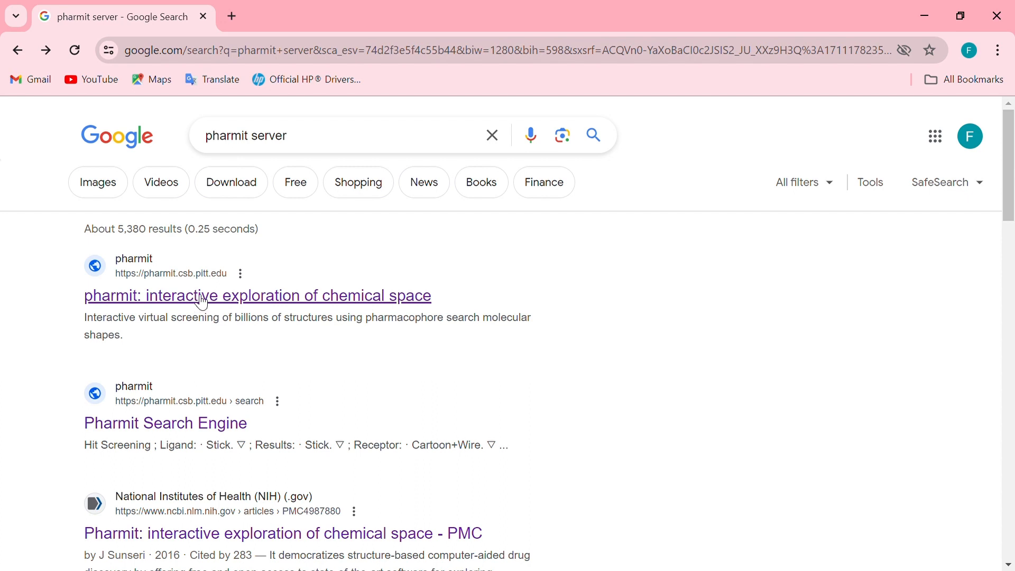
# Open the Pharmit website from the search results and enter its Pharmit search page
pyautogui.click(203, 303)
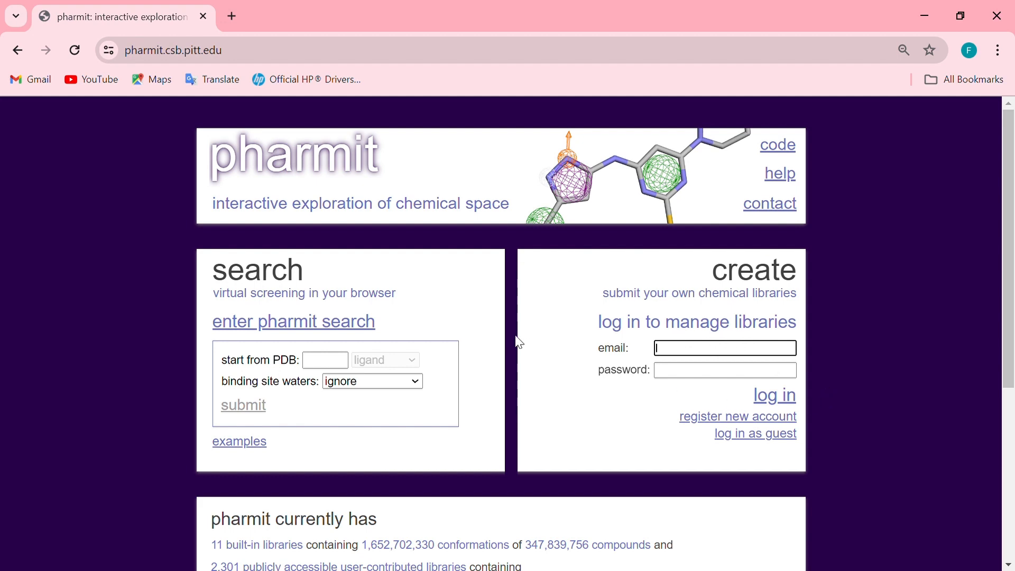
pyautogui.click(343, 327)
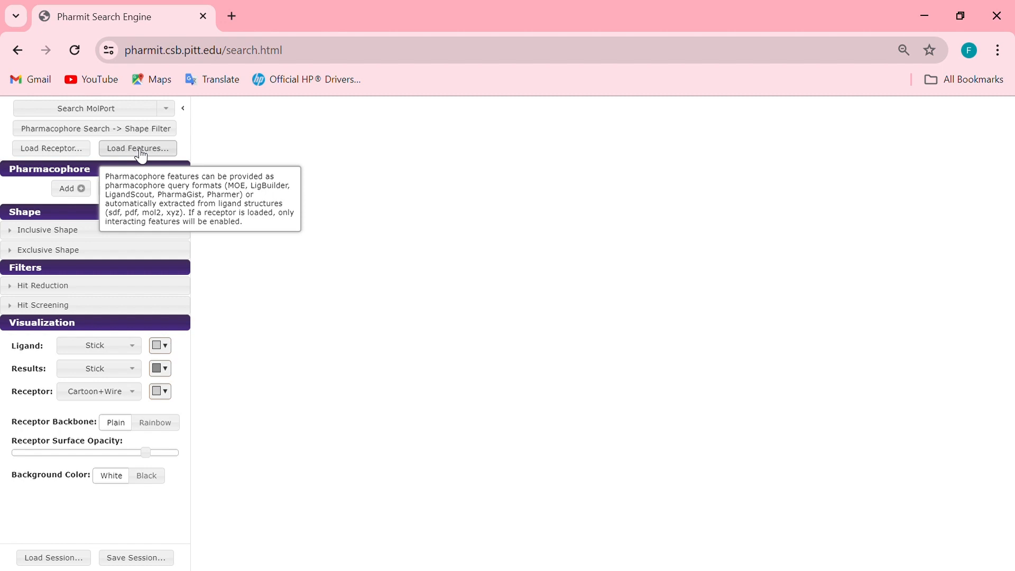
# Load the receptor structure and the ligand's pharmacophore features into the search workspace
pyautogui.click(83, 150)
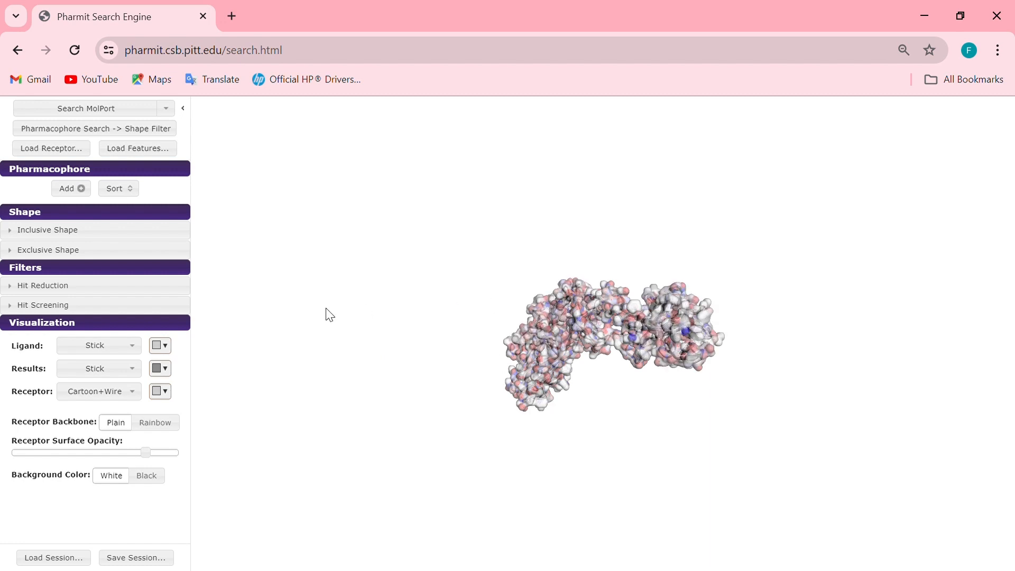
pyautogui.click(177, 152)
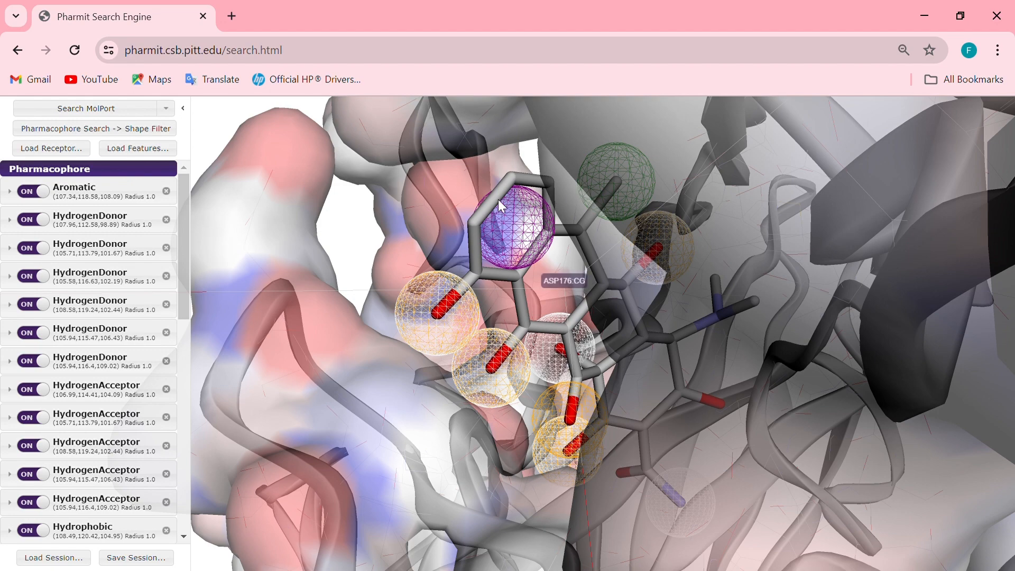
# Examine the loaded pharmacophore features around the ligand and the Hit Reduction and Hit Screening filter options
pyautogui.moveTo(499, 200); pyautogui.dragTo(557, 225)
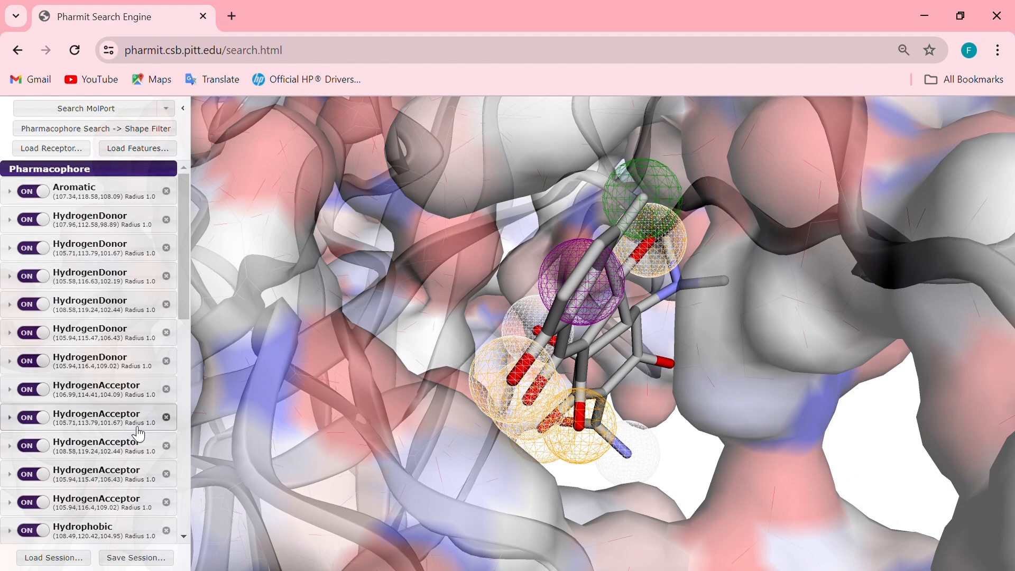
pyautogui.scroll(-5, 186, 426)
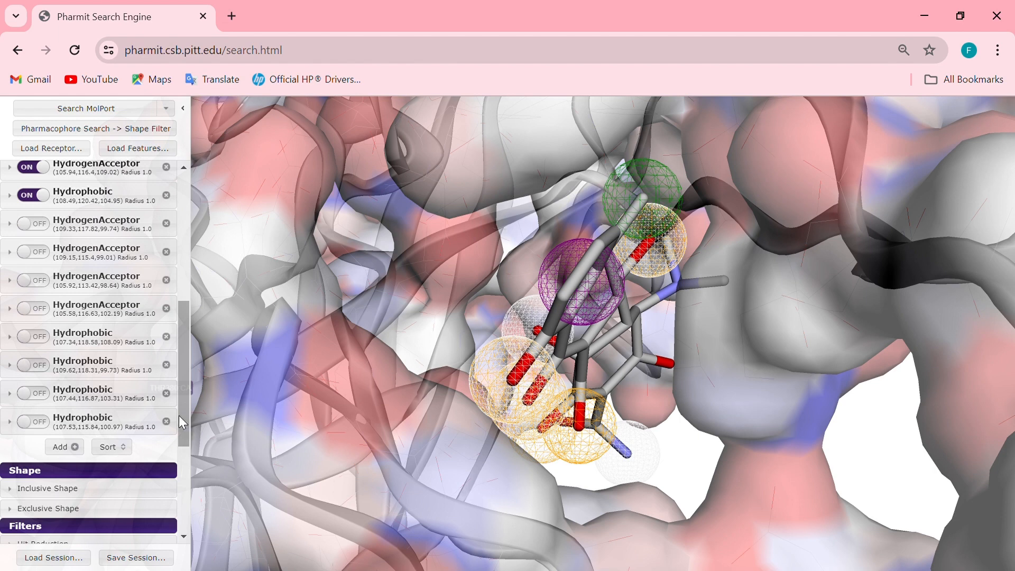
pyautogui.scroll(5, 188, 284)
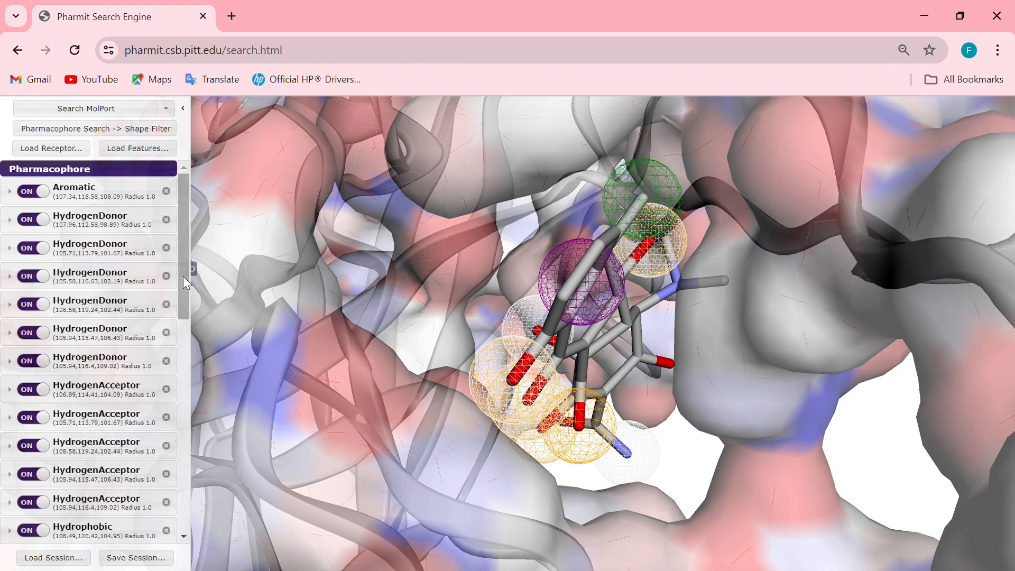
pyautogui.moveTo(187, 284); pyautogui.dragTo(186, 498)
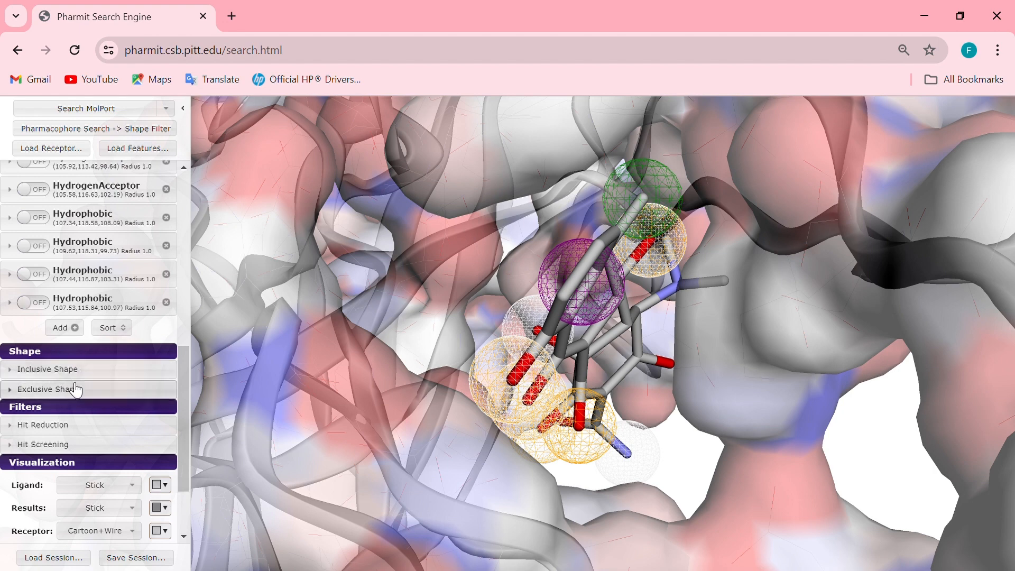
pyautogui.click(42, 426)
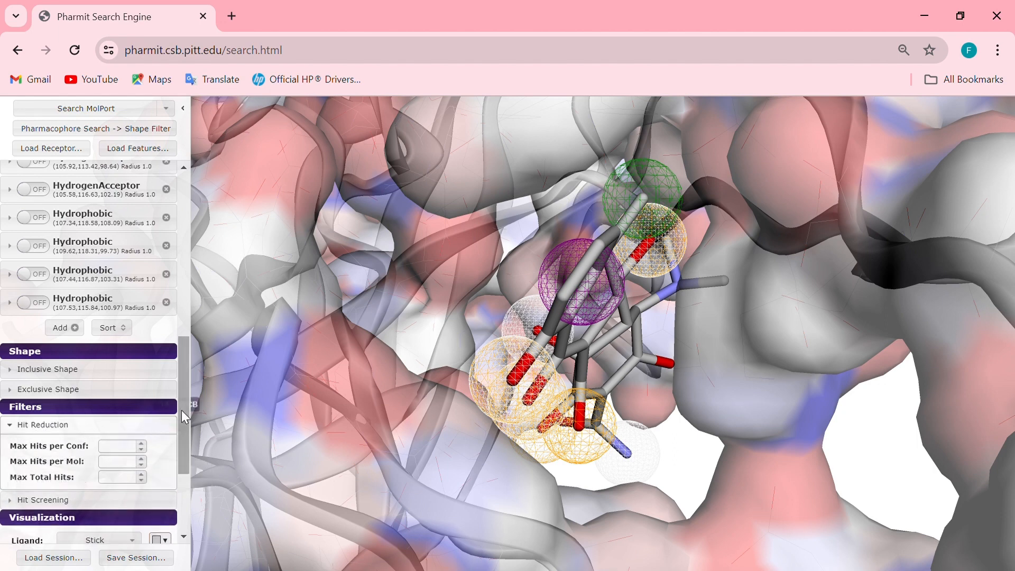
pyautogui.click(38, 501)
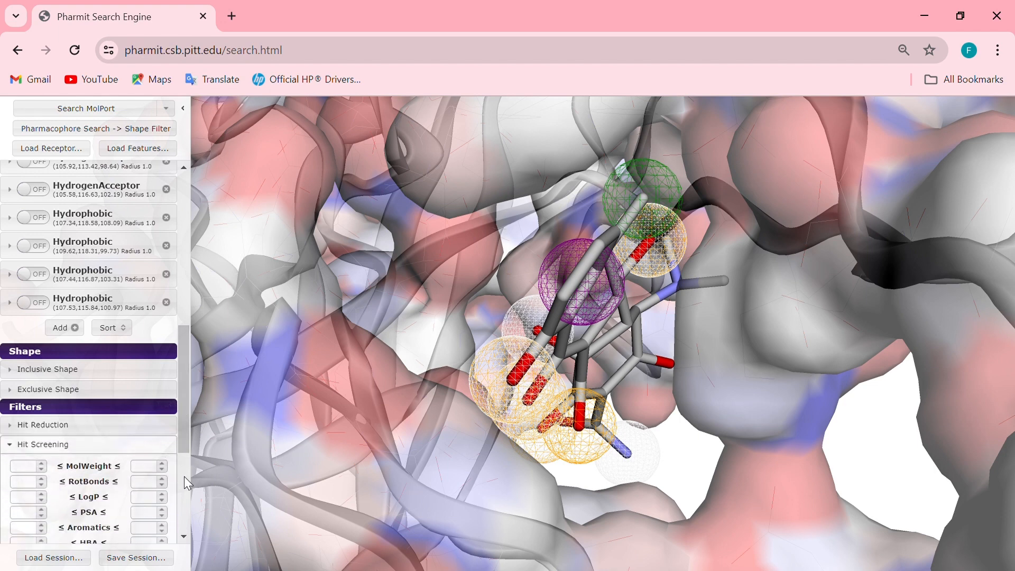
pyautogui.scroll(-4, 184, 477)
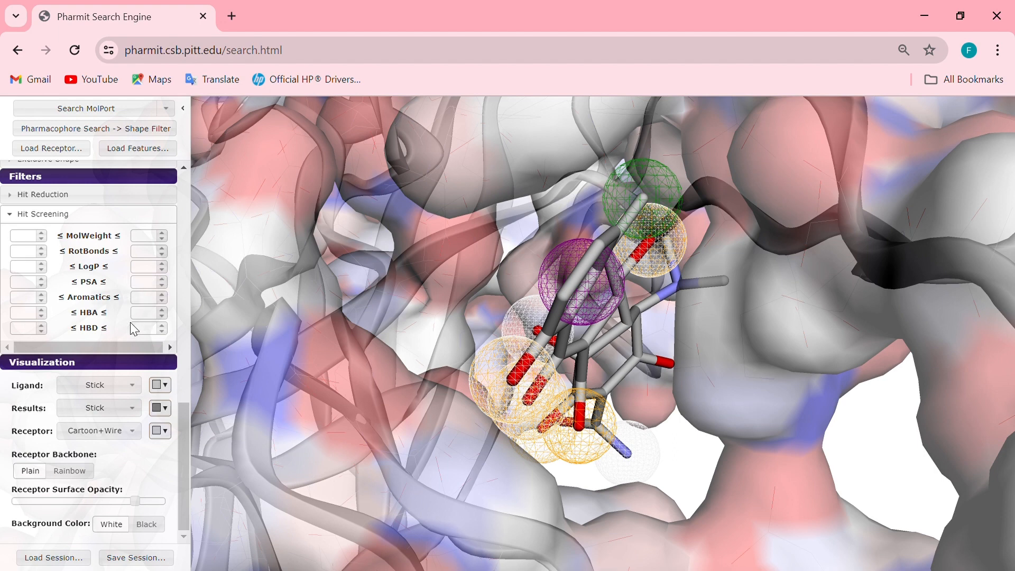
# Review the display style and colour choices available for the ligand, results and receptor
pyautogui.click(140, 394)
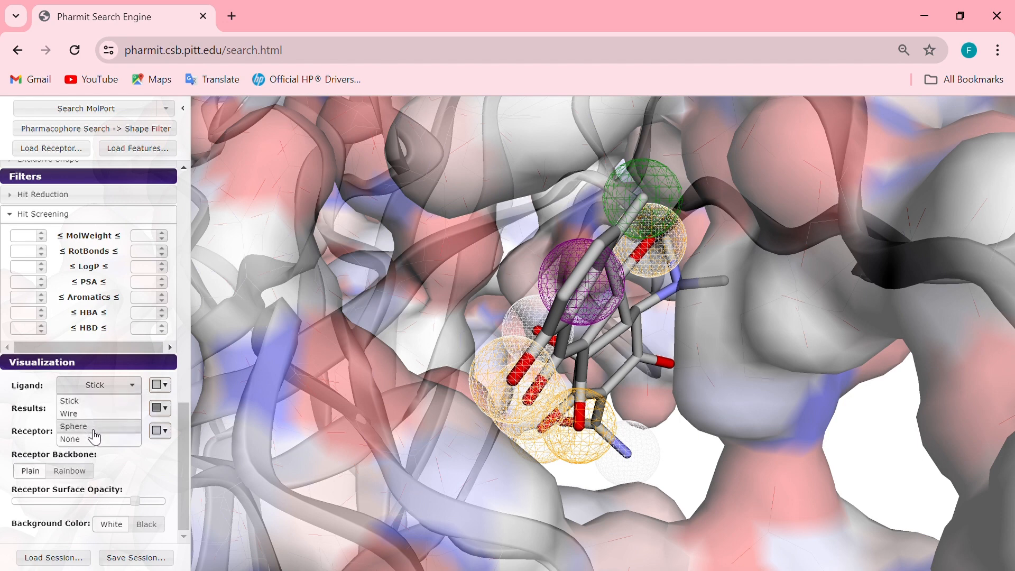
pyautogui.click(162, 385)
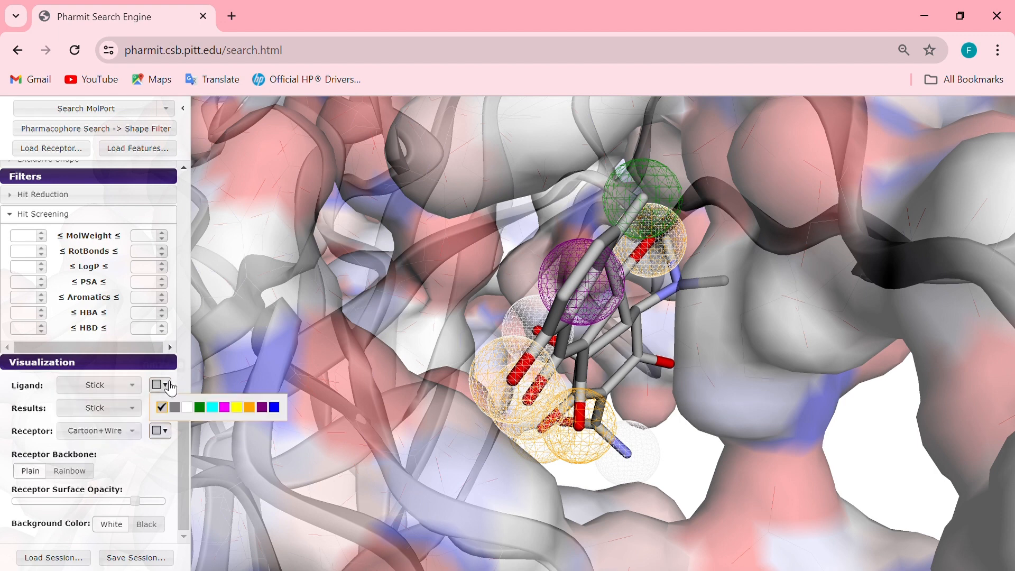
pyautogui.click(132, 408)
pyautogui.click(133, 408)
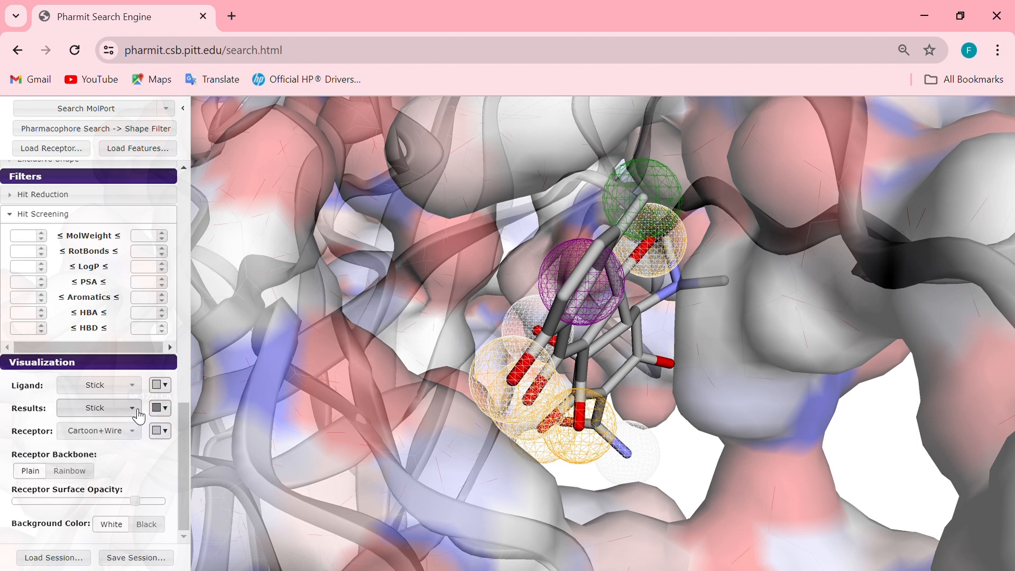
pyautogui.click(137, 410)
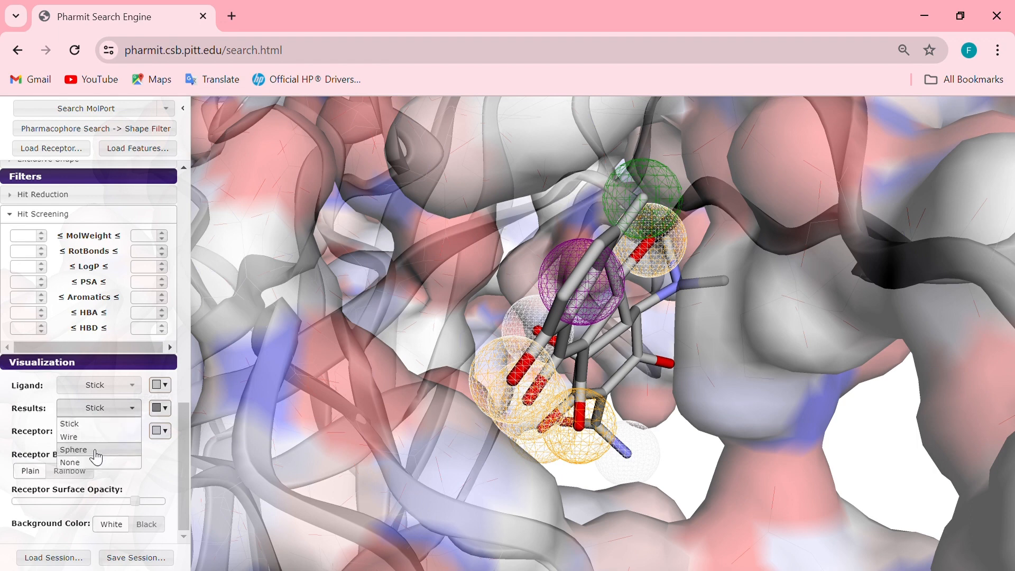
pyautogui.click(161, 408)
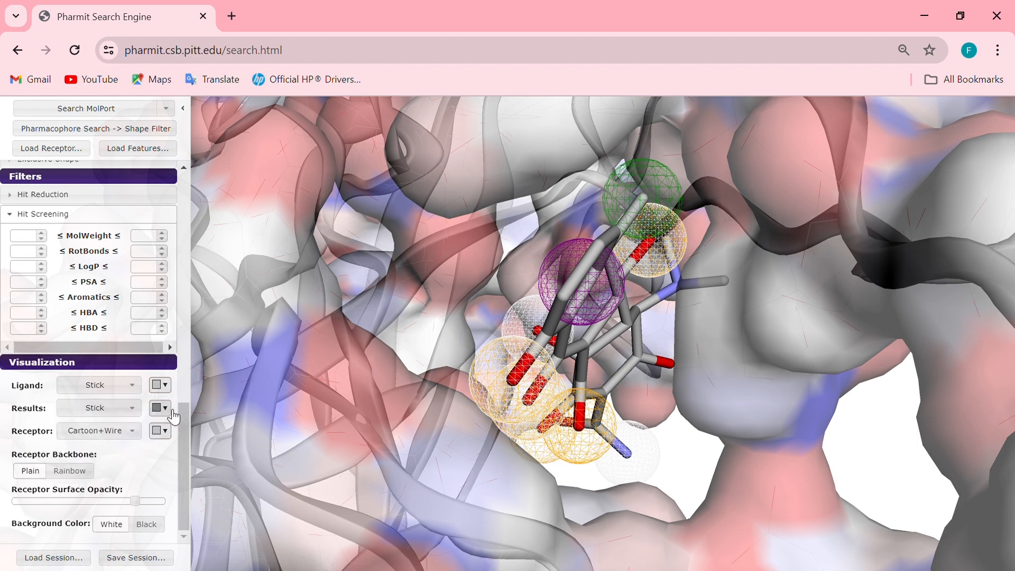
pyautogui.click(138, 432)
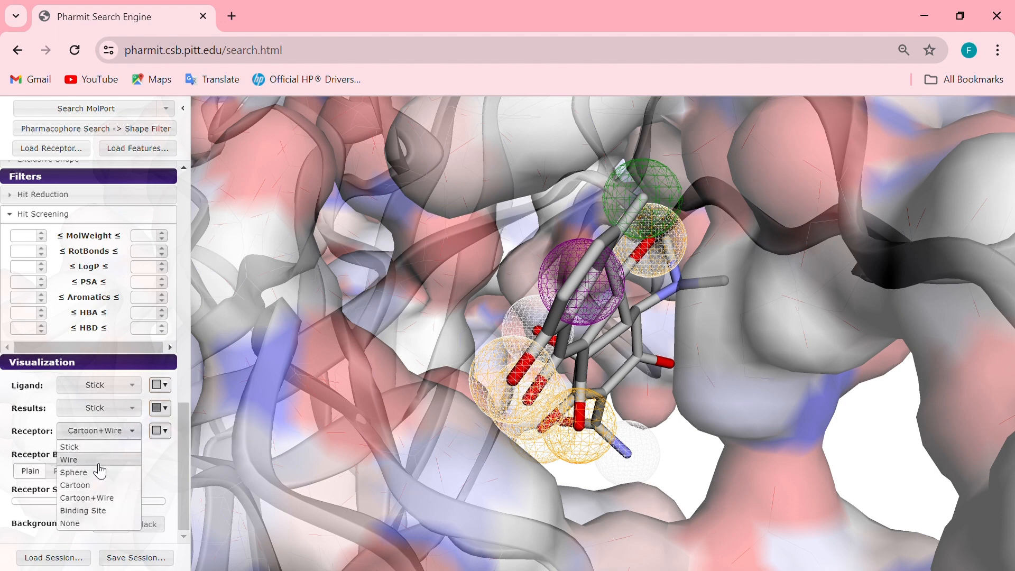
pyautogui.click(166, 431)
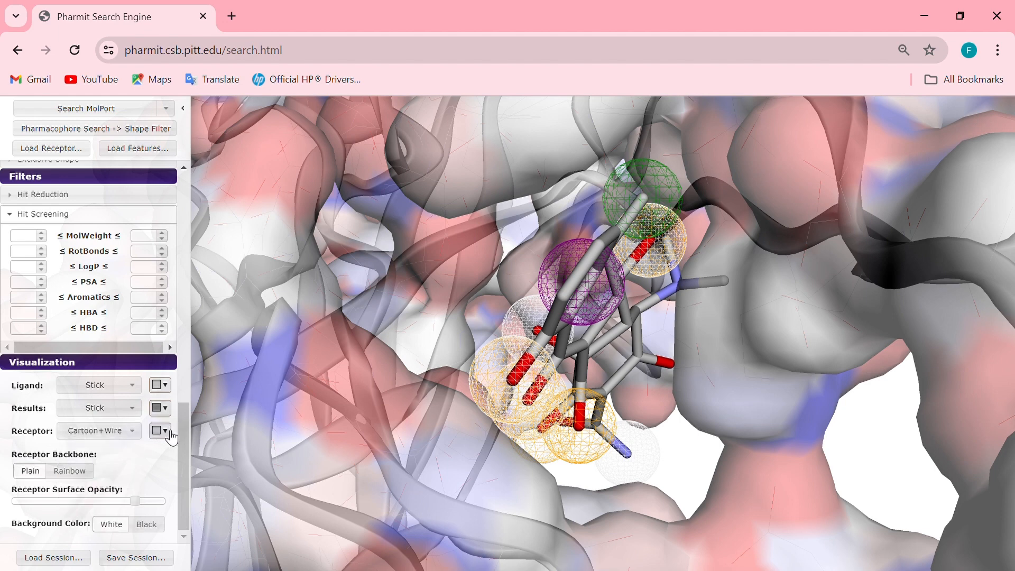
pyautogui.click(122, 476)
# Lower the receptor surface opacity to about 30% of its range to expose the ligand in the binding site
pyautogui.moveTo(136, 503); pyautogui.dragTo(57, 509)
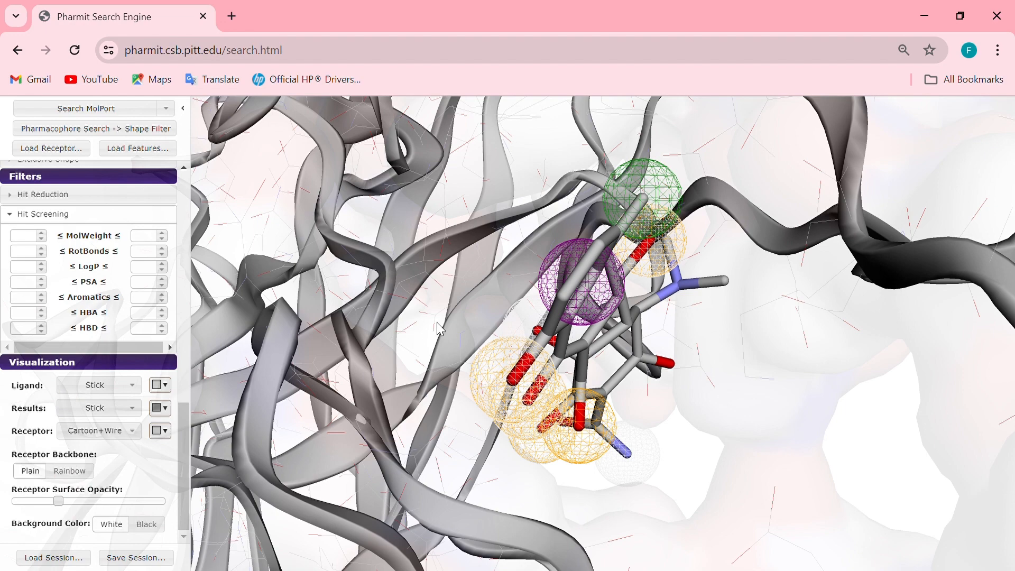
pyautogui.moveTo(441, 328)
pyautogui.moveTo(441, 329); pyautogui.dragTo(405, 276)
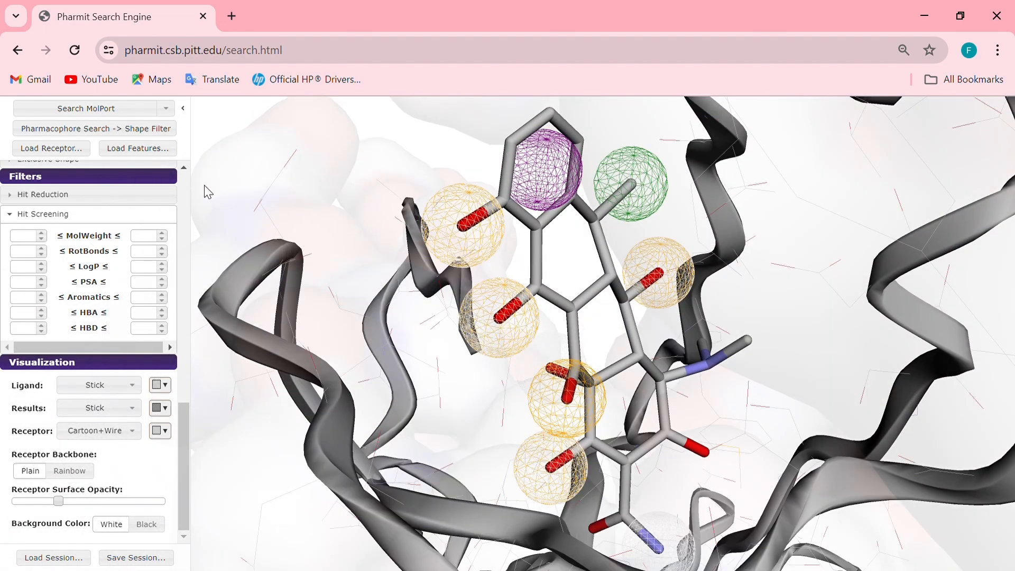
# Switch off the active Hydrophobic feature and the HydrogenAcceptors at (106.99,114.41,104.09), (105.94,116.4,109.02) and (105.94,115.47,106.43)
pyautogui.scroll(5, 189, 186)
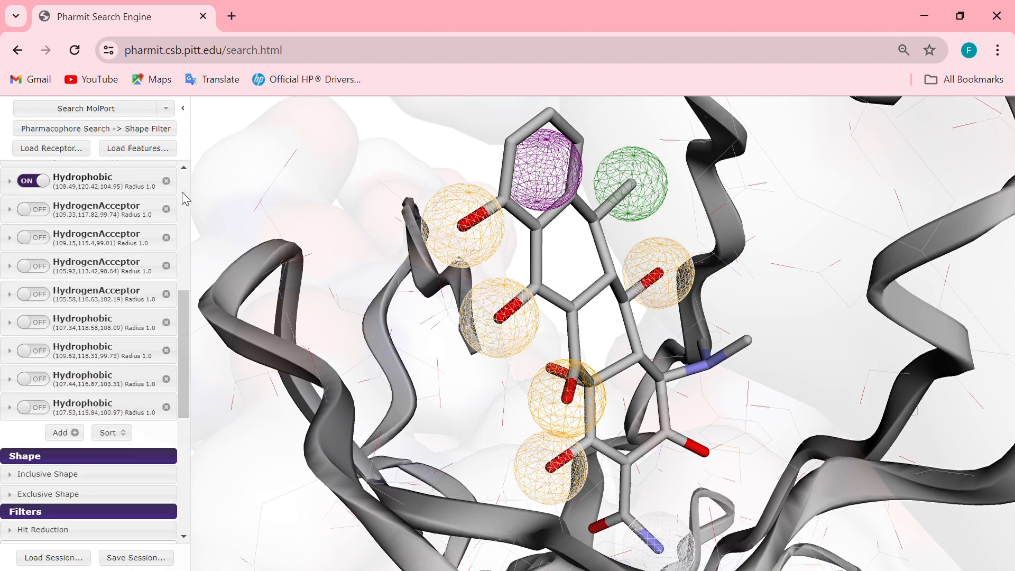
pyautogui.scroll(5, 182, 192)
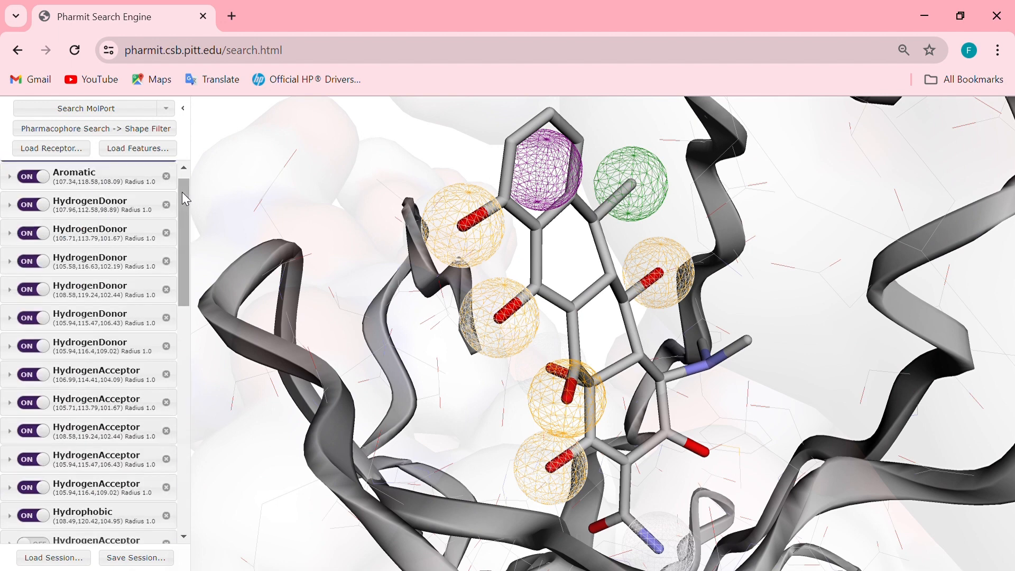
pyautogui.click(46, 388)
pyautogui.click(45, 379)
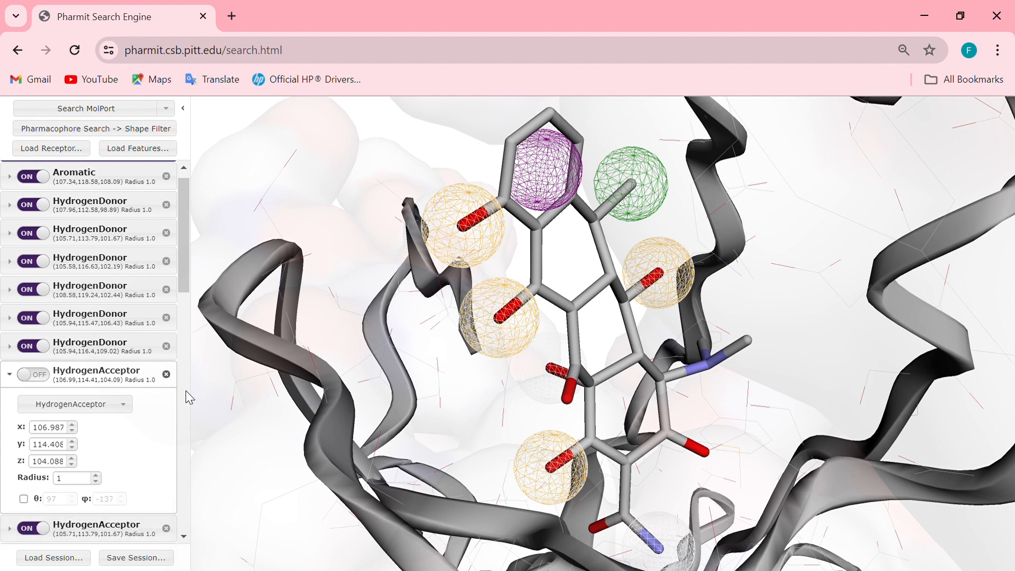
pyautogui.scroll(-6, 188, 398)
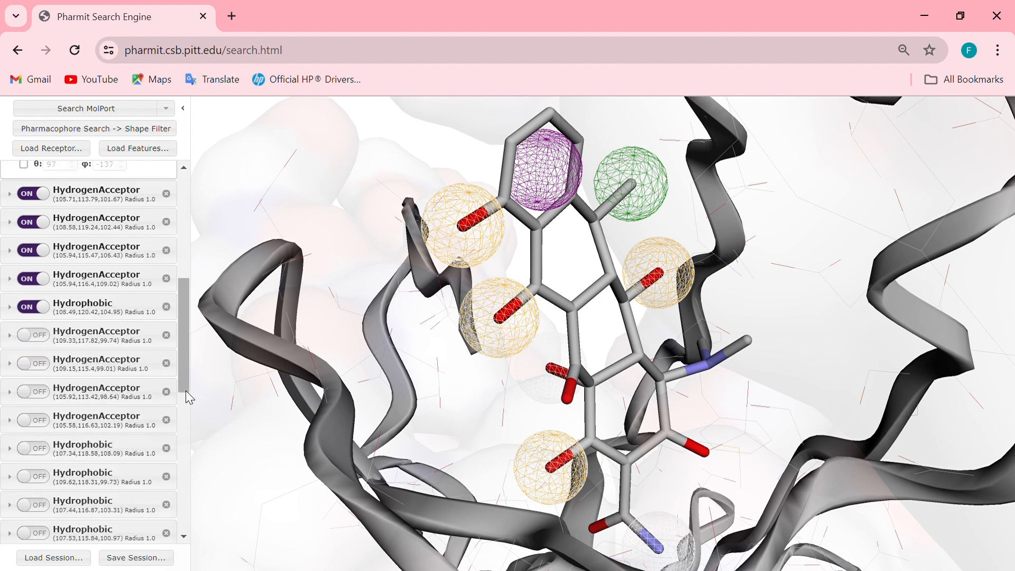
pyautogui.click(47, 311)
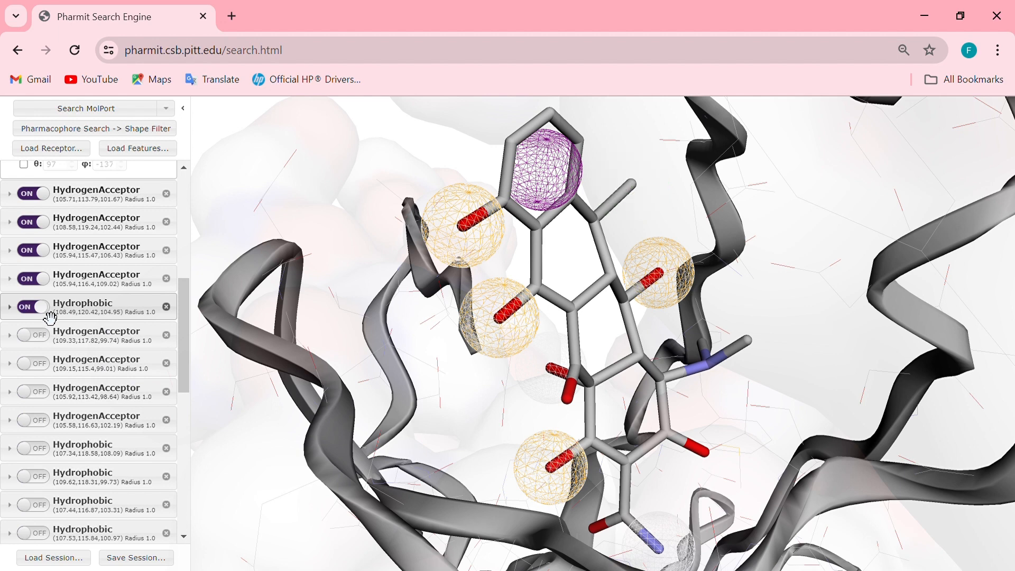
pyautogui.click(49, 284)
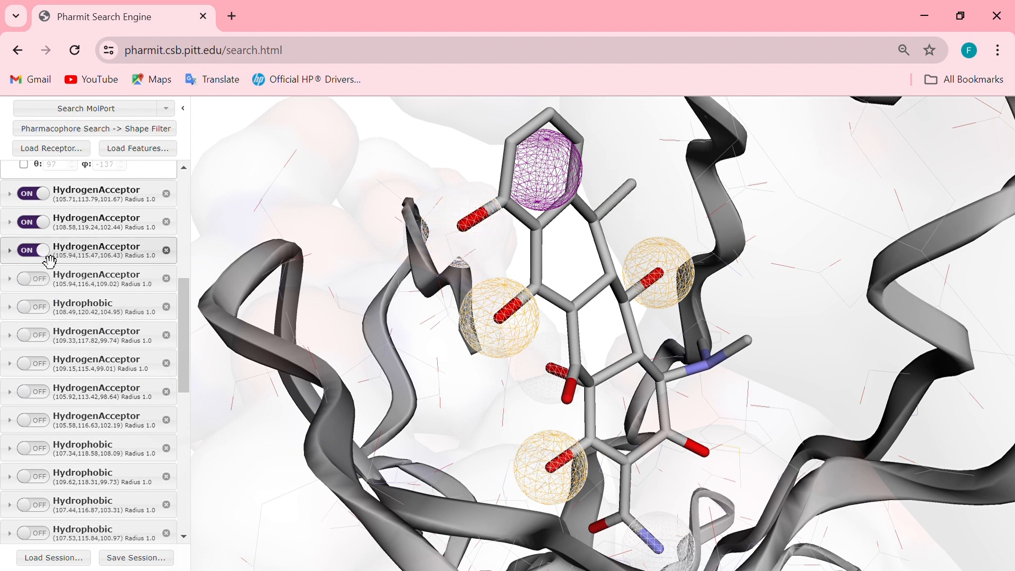
pyautogui.click(46, 256)
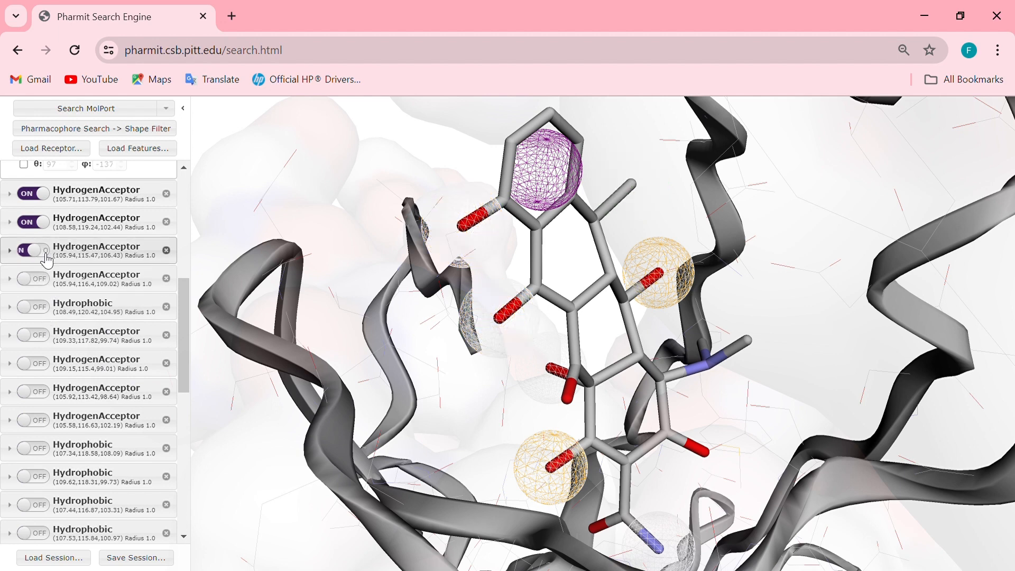
pyautogui.click(183, 233)
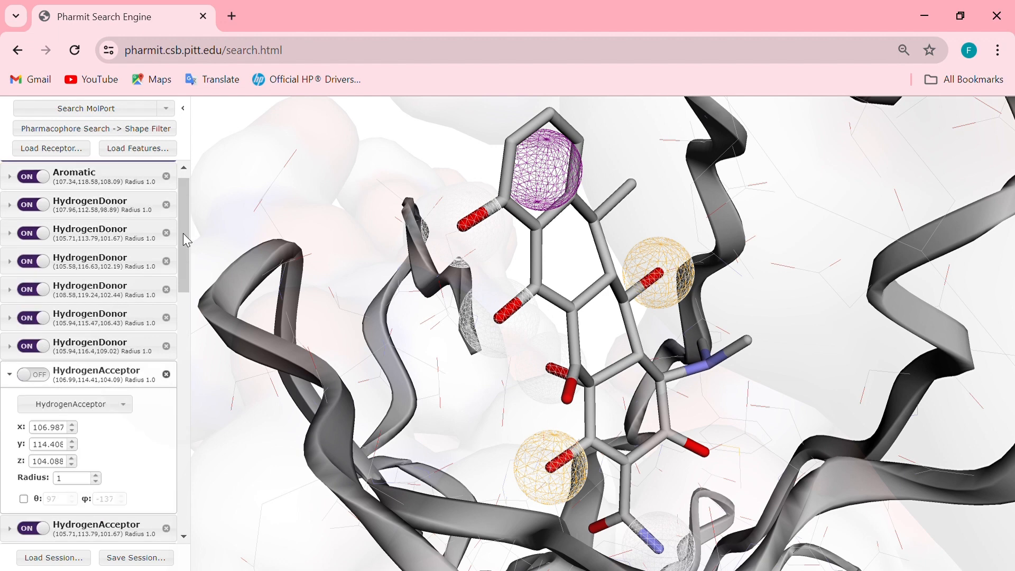
pyautogui.click(128, 375)
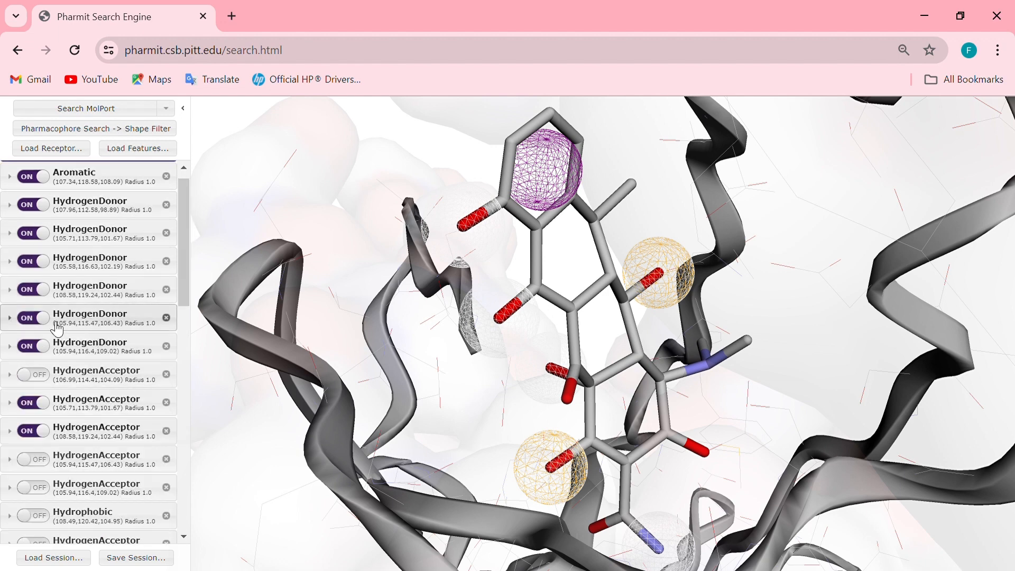
# Switch off the HydrogenDonors at (108.58,119.24,102.44), (105.58,116.63,102.19), (105.71,113.79,101.67) and (105.94,115.47,106.43), and the HydrogenAcceptor at (105.71,113.79,101.67)
pyautogui.click(46, 296)
pyautogui.click(46, 269)
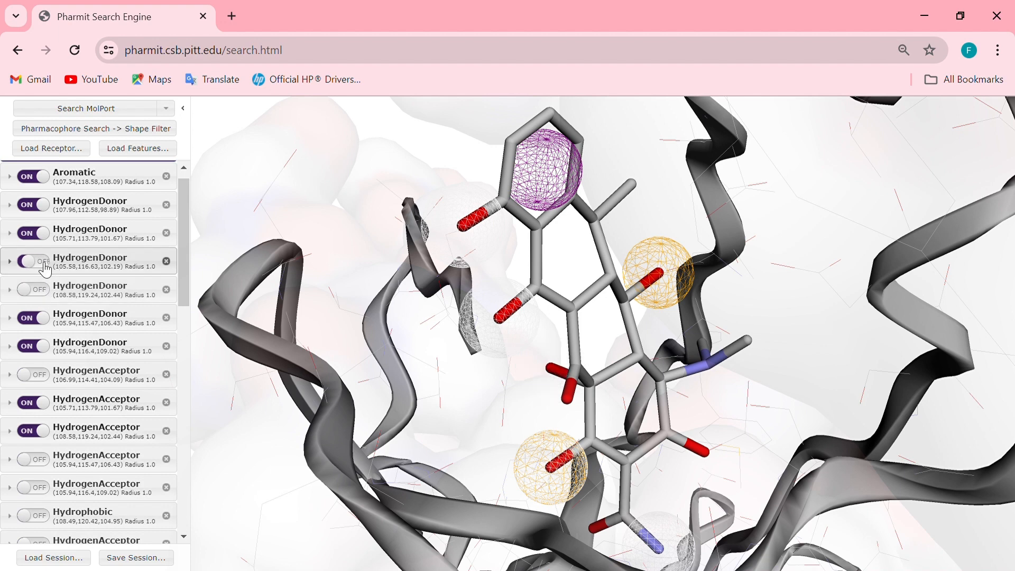
pyautogui.click(47, 240)
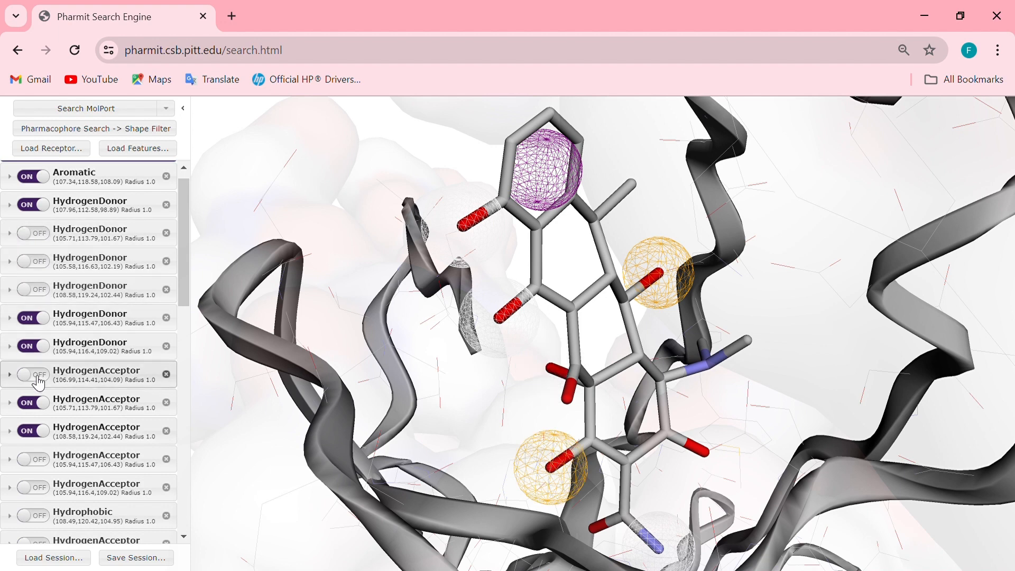
pyautogui.click(55, 412)
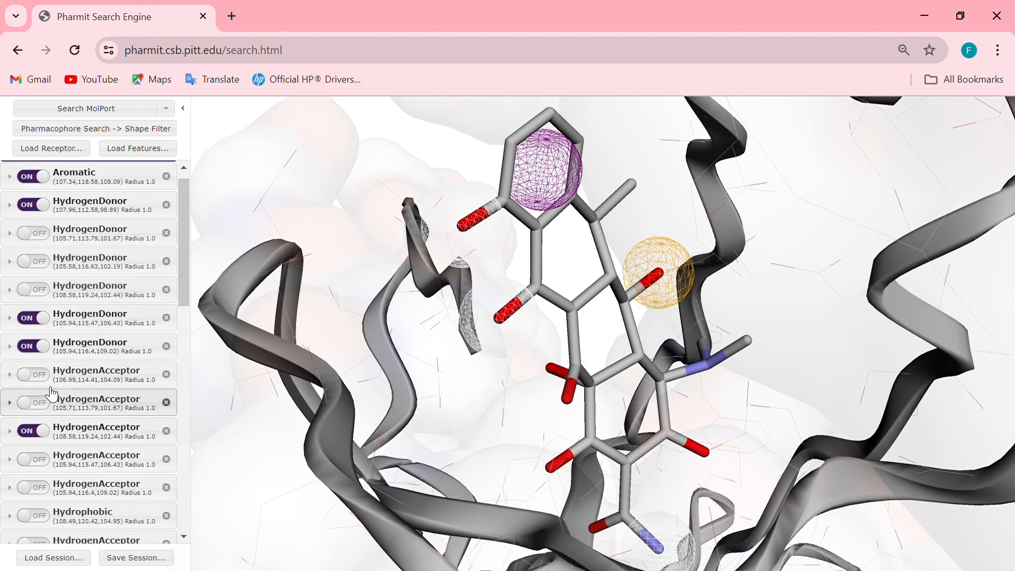
pyautogui.click(51, 329)
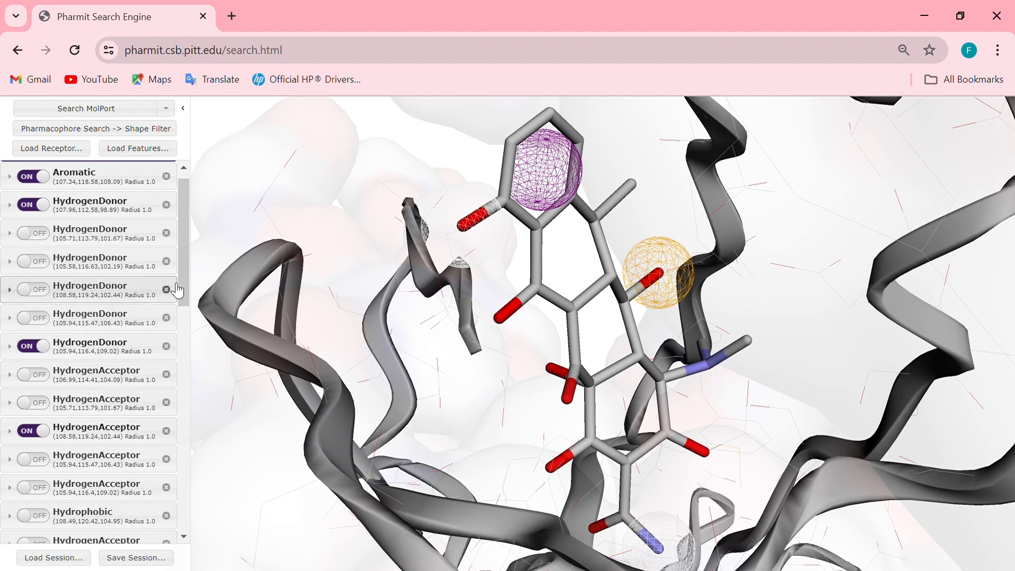
pyautogui.moveTo(180, 241); pyautogui.dragTo(180, 197)
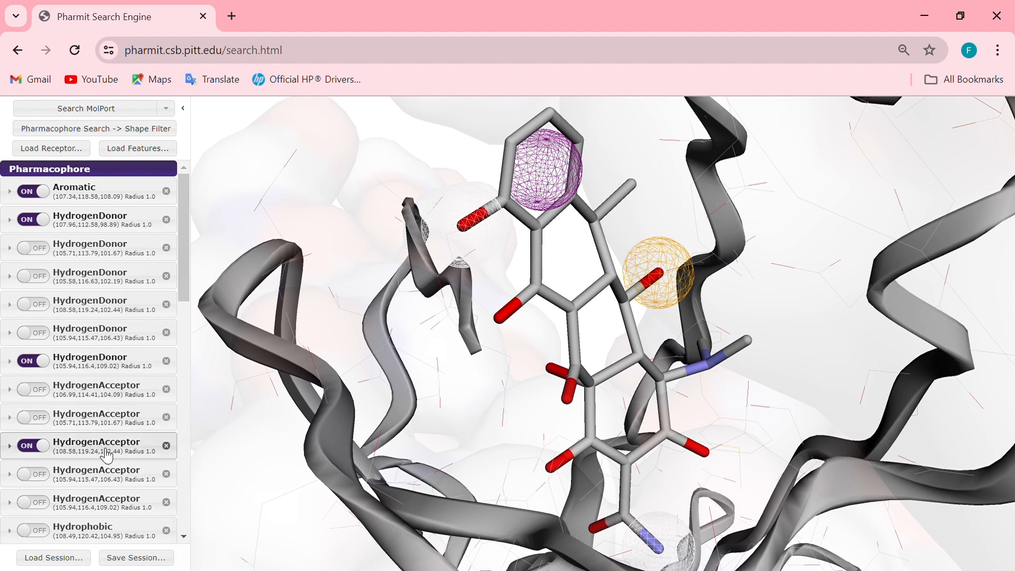
# Search the contributed libraries for "NPA" and choose Npatlas as the compound database
pyautogui.click(166, 109)
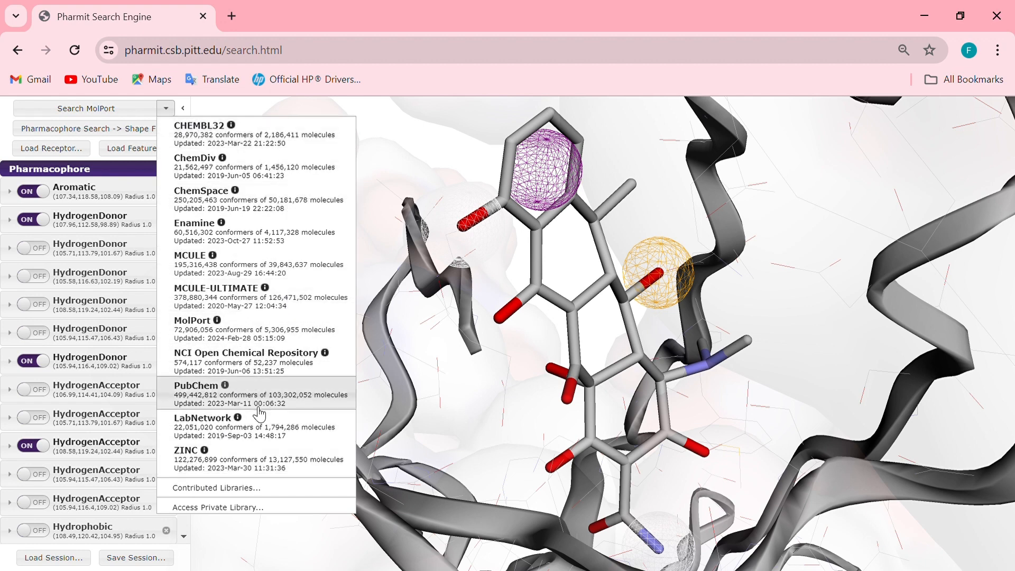
pyautogui.click(249, 489)
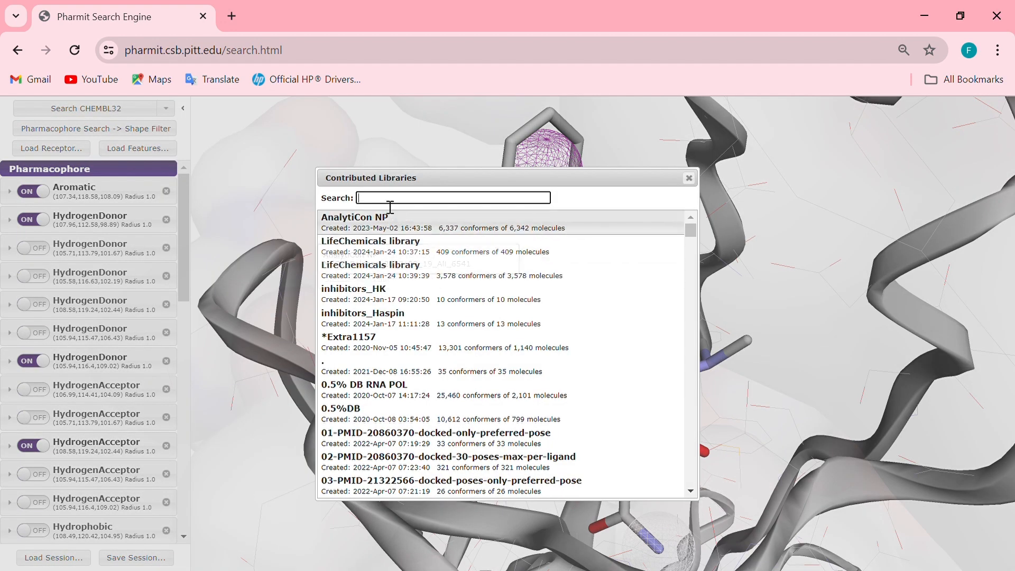
pyautogui.write('NPA')
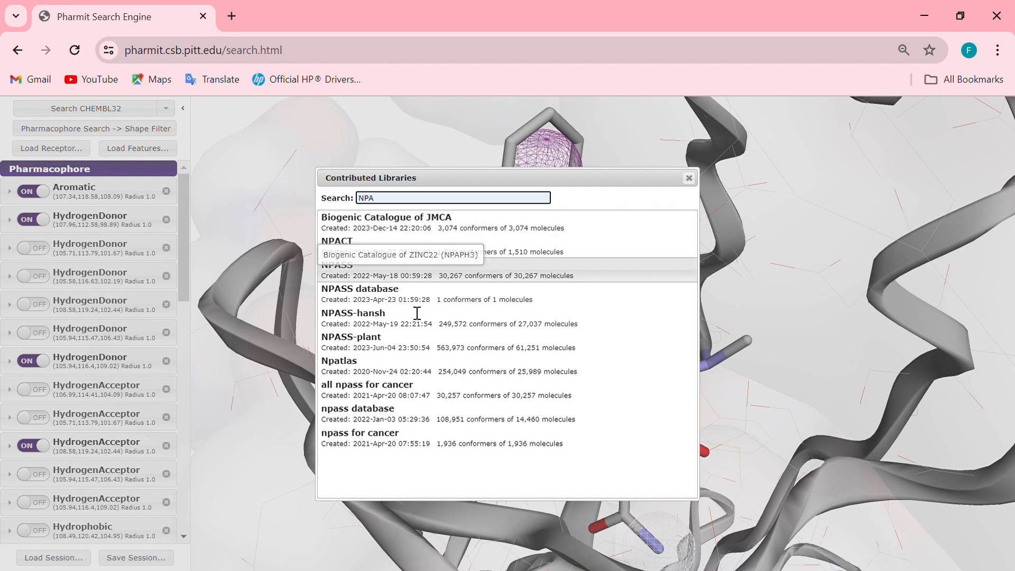
pyautogui.click(360, 365)
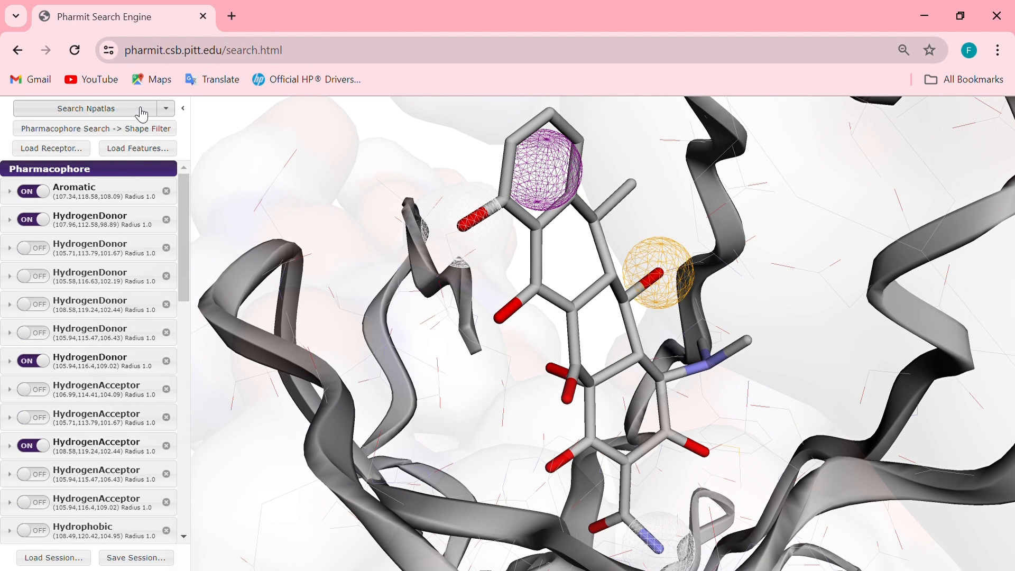
# Run the pharmacophore search against Npatlas and sort the widened results list by RMSD in descending order
pyautogui.click(141, 110)
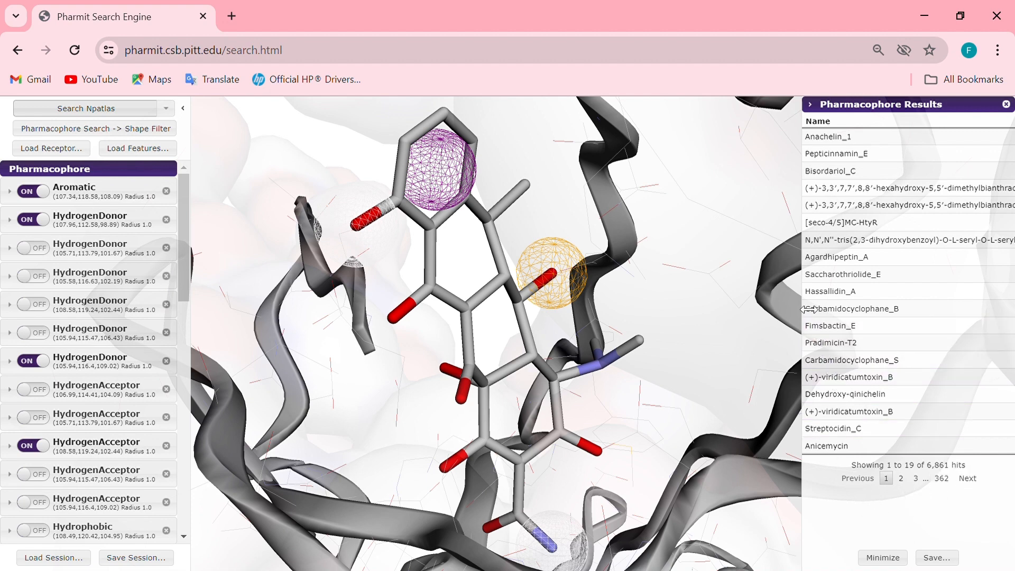
pyautogui.moveTo(809, 309); pyautogui.dragTo(579, 280)
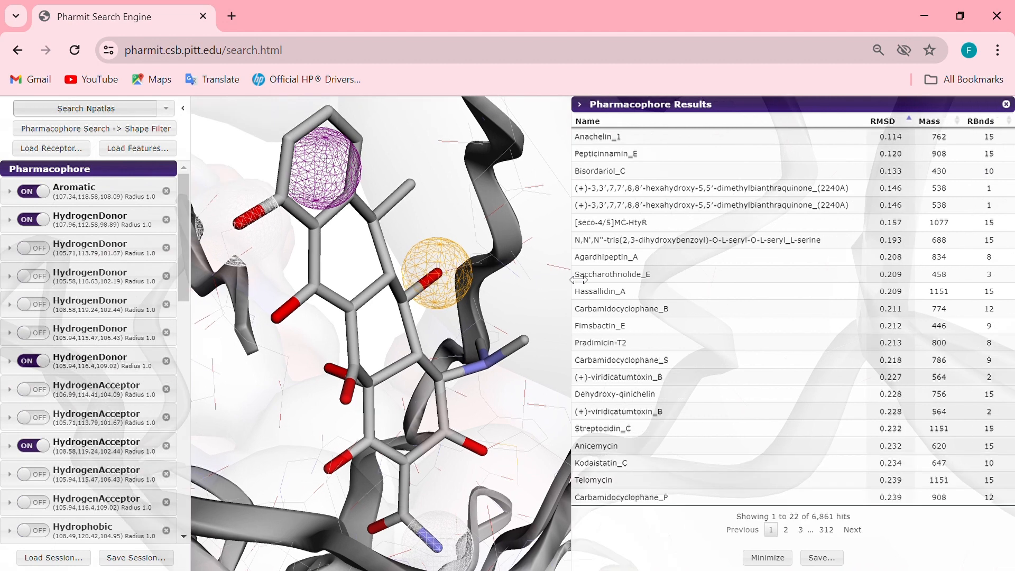
pyautogui.click(910, 121)
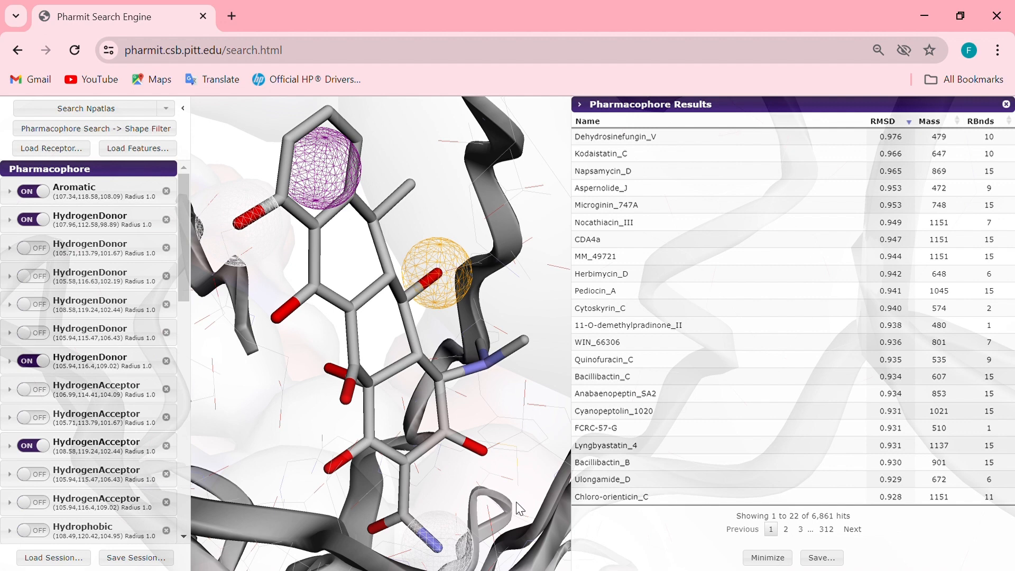
# Minimize the pharmacophore hits and save both the minimization results and the session
pyautogui.click(757, 559)
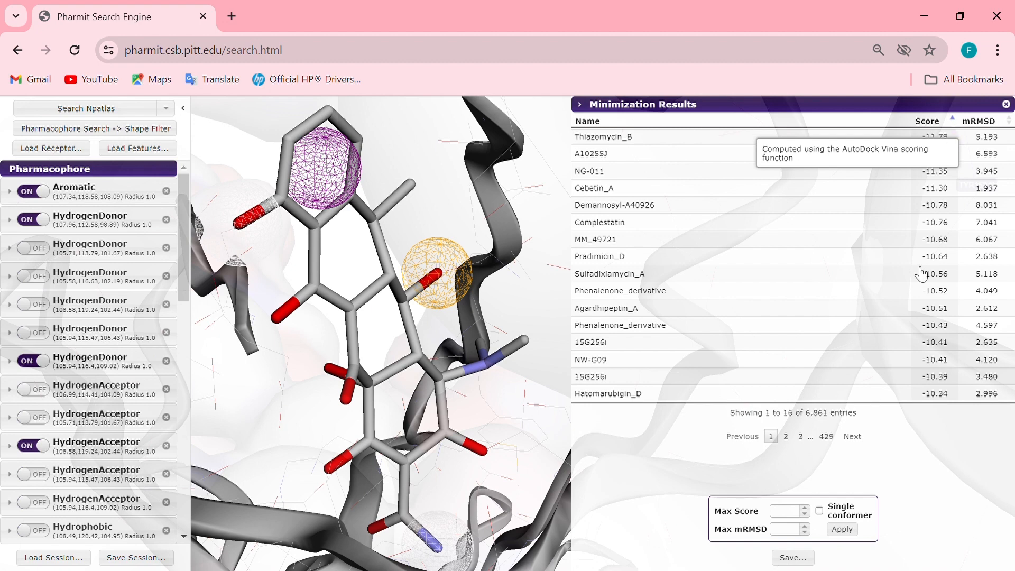
pyautogui.click(793, 559)
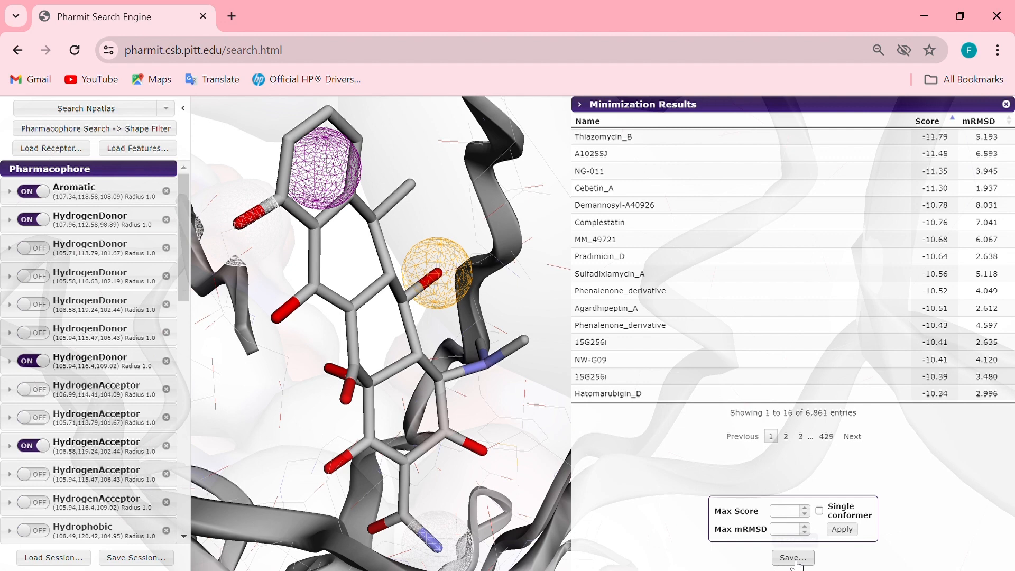
pyautogui.click(795, 562)
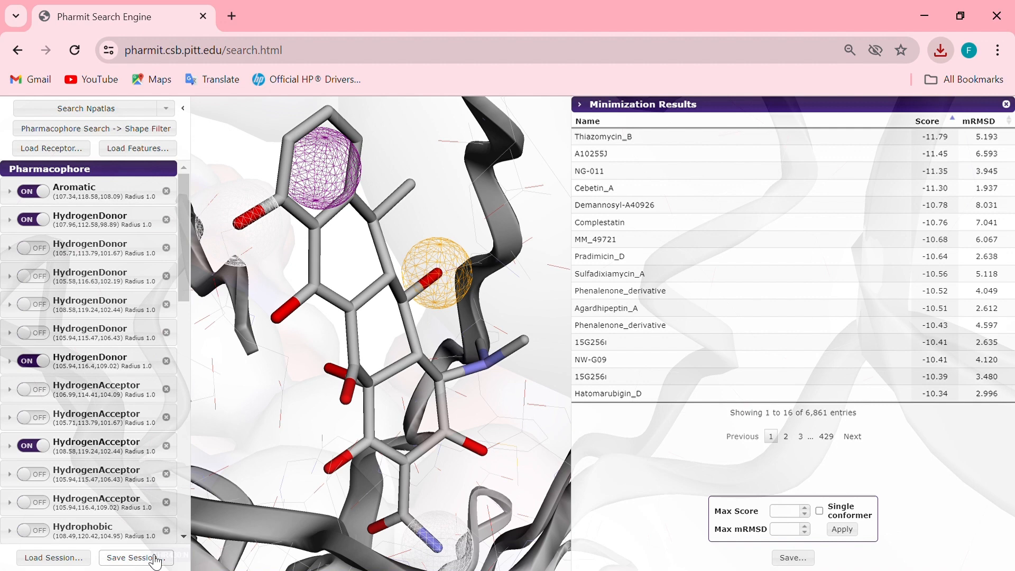
pyautogui.click(154, 560)
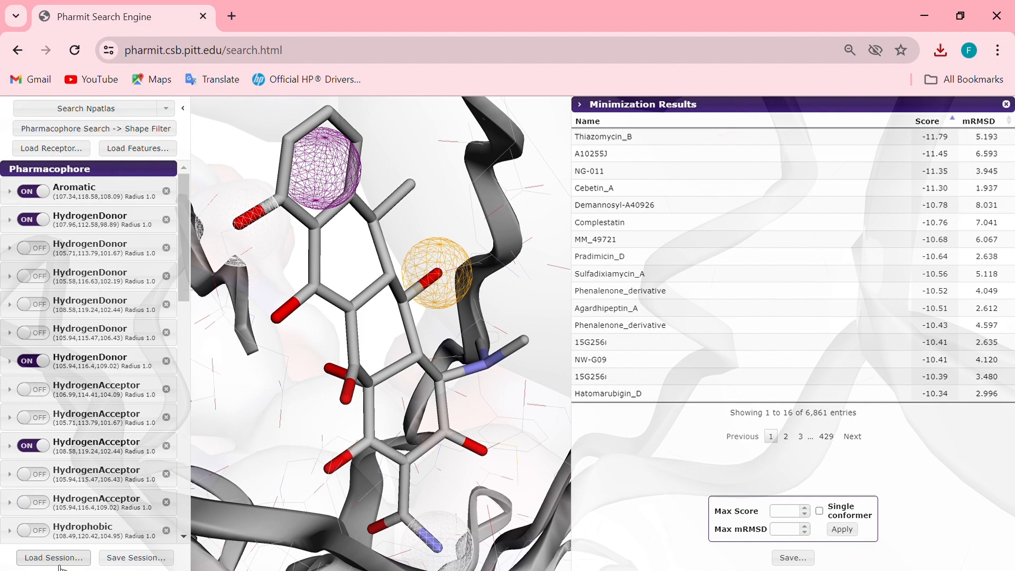
# Collapse and reopen the minimization results, and close them to return to the pharmacophore results
pyautogui.click(580, 105)
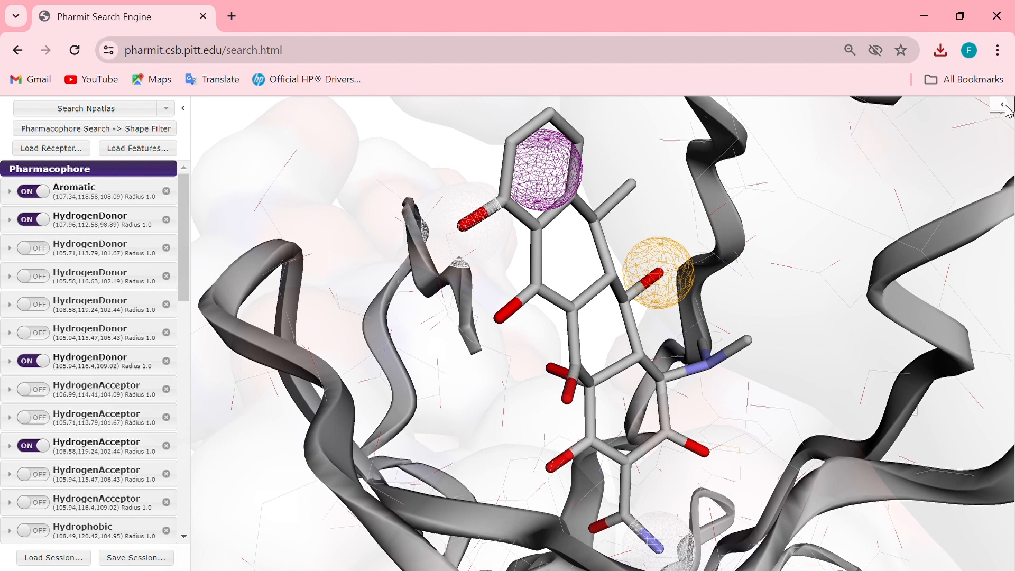
pyautogui.click(1004, 105)
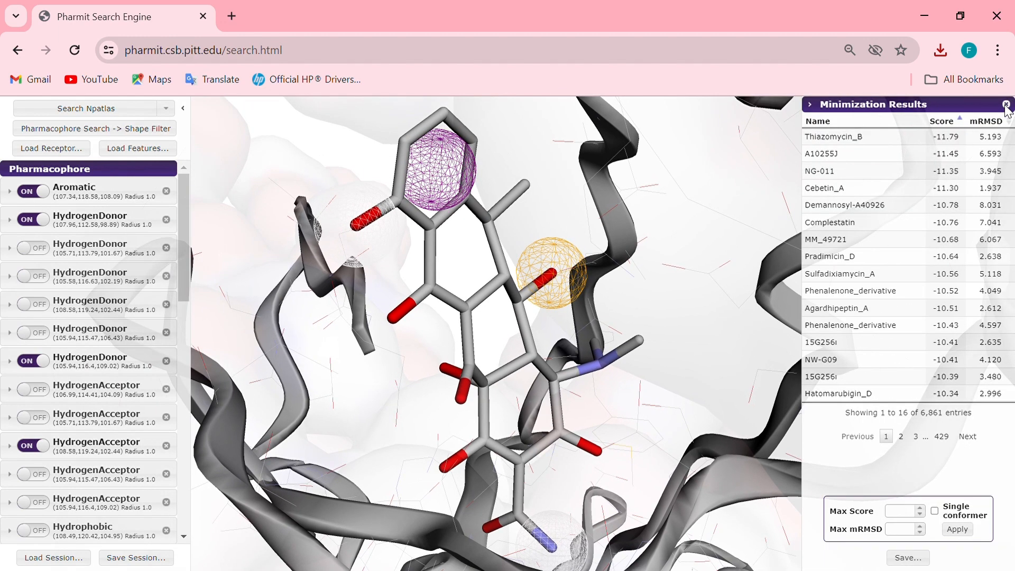
pyautogui.click(1007, 104)
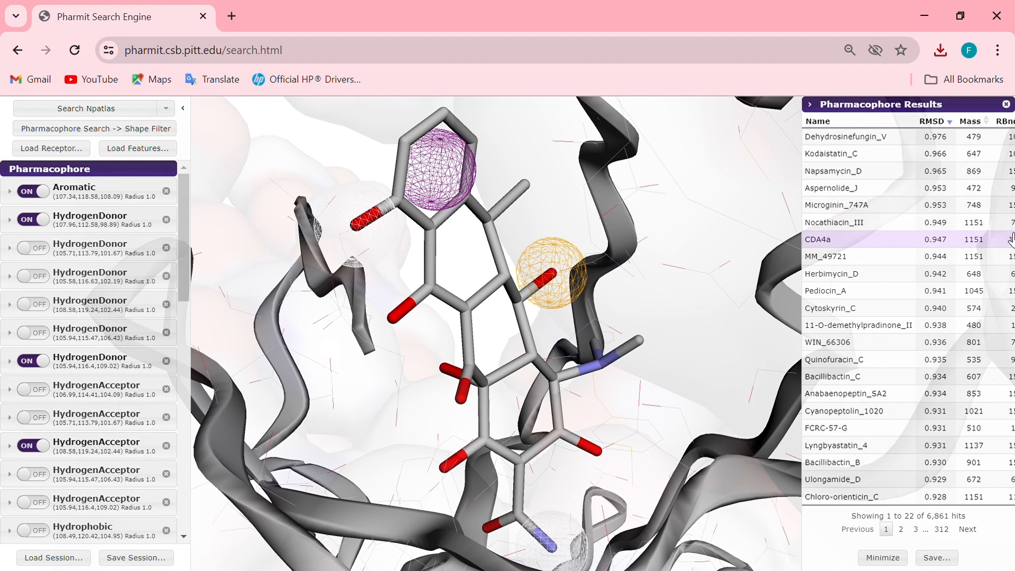
# Inspect the pose of the hit Dehydrosinefungin_V against the ligand and pharmacophore features, and deselect it
pyautogui.click(862, 138)
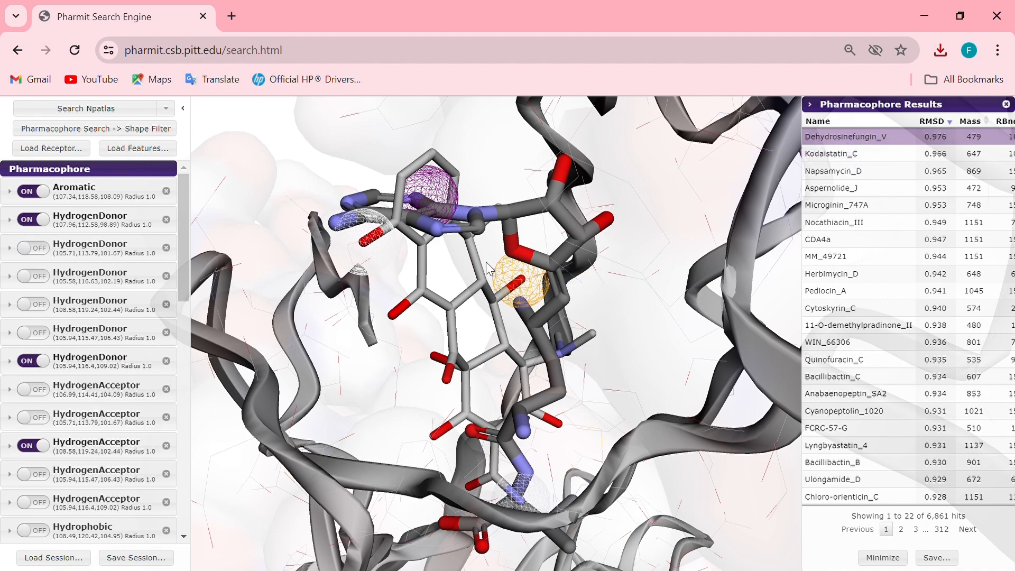
pyautogui.moveTo(488, 268); pyautogui.dragTo(655, 225)
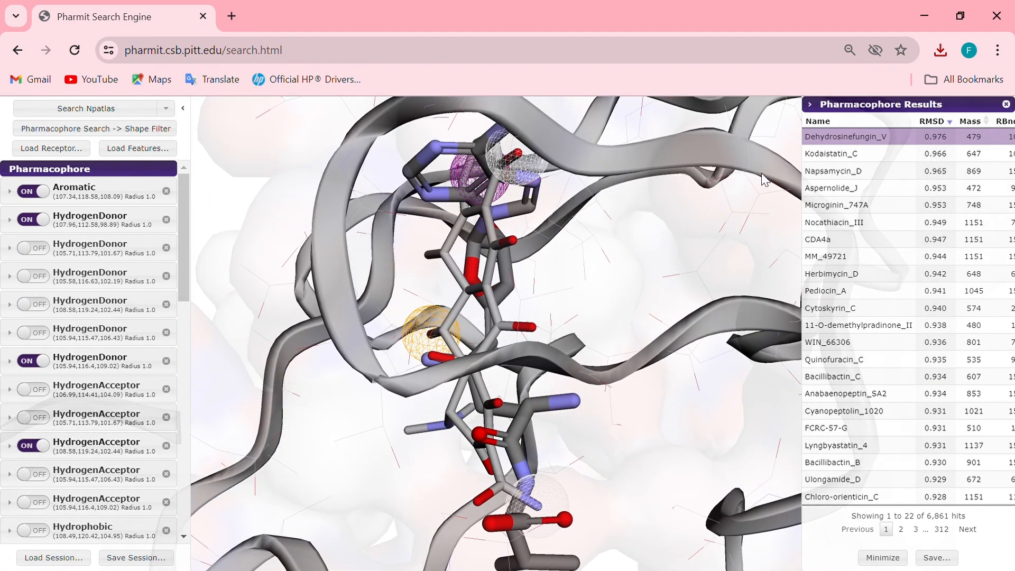
pyautogui.click(832, 143)
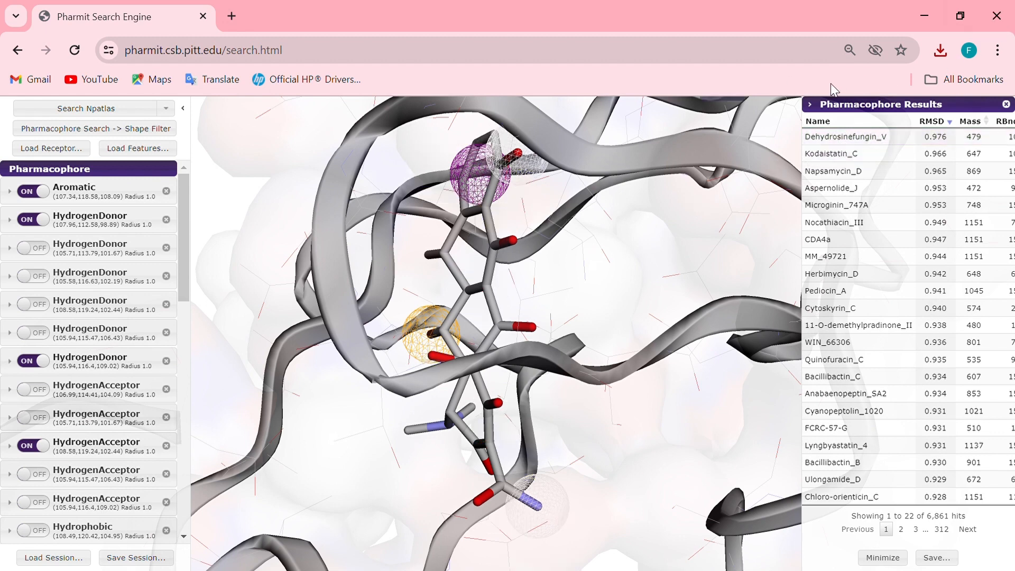